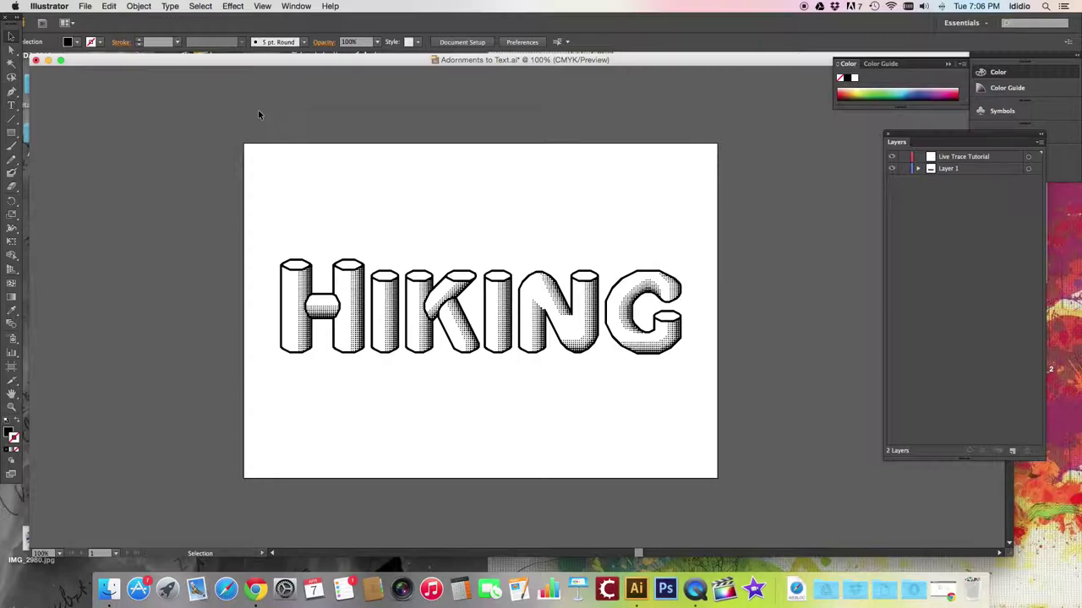
Step: Scroll over the 3D halftone HIKING lettering in Adornments to Text.ai
scroll(267, 110, up, 3)
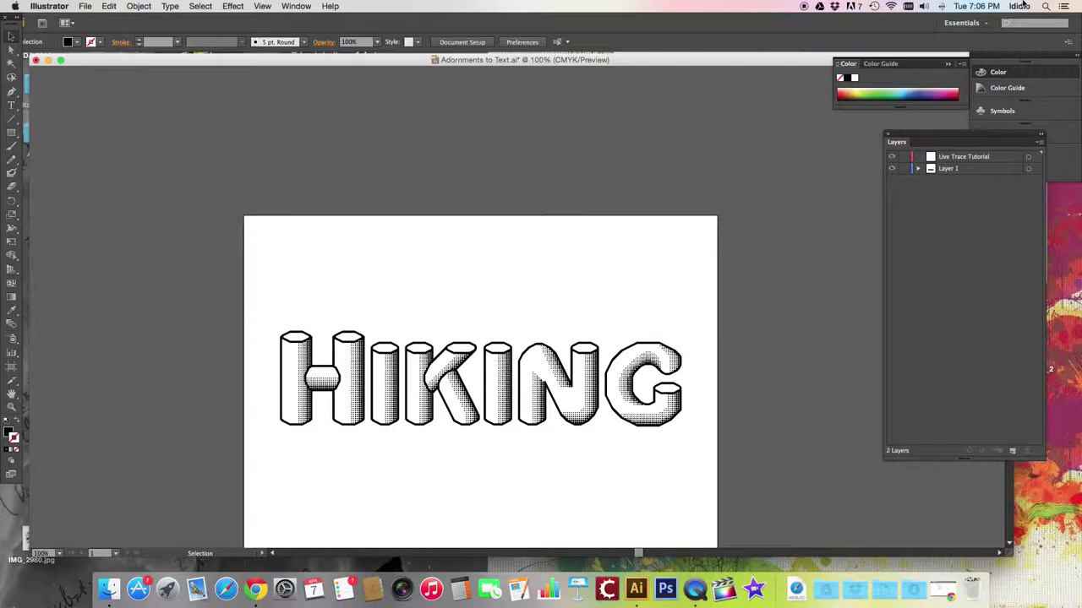
scroll(497, 394, down, 3)
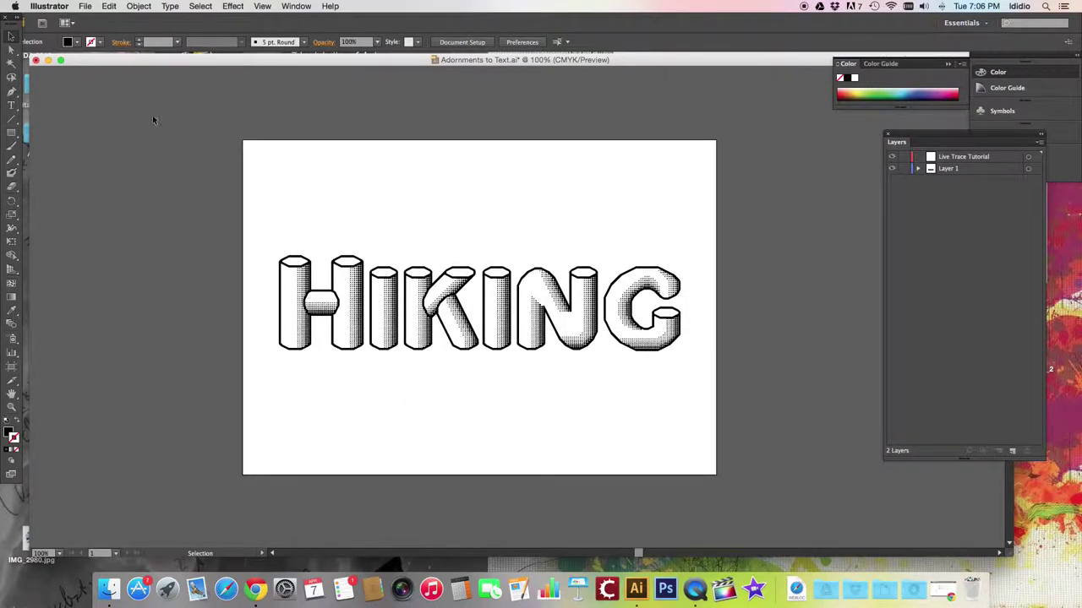
Step: Choose Adornment Scan.jpg from the Desktop in the Place dialog, with Link enabled
click(85, 7)
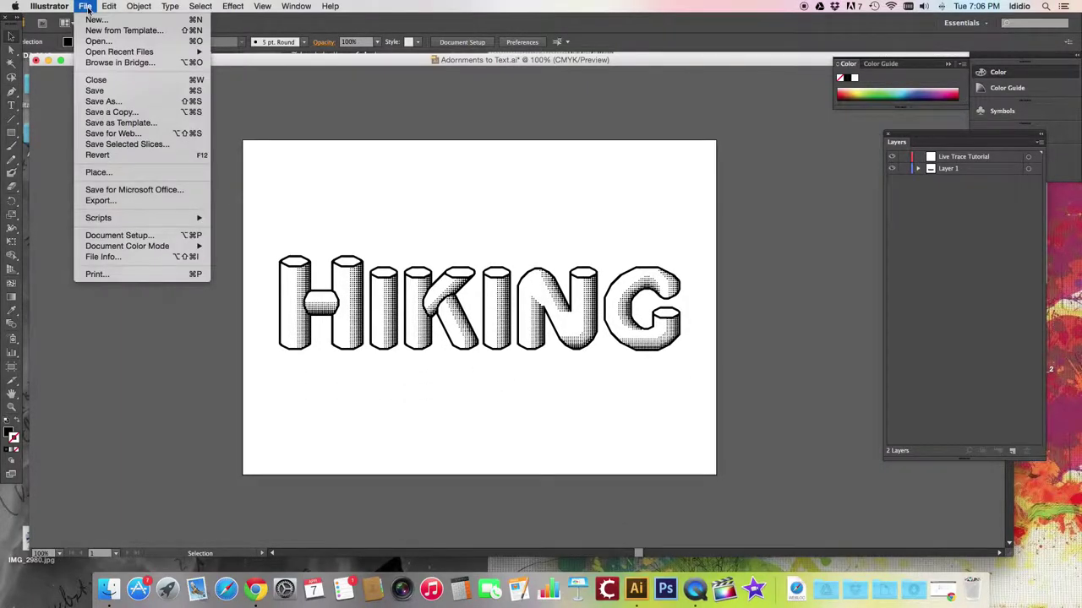
click(96, 173)
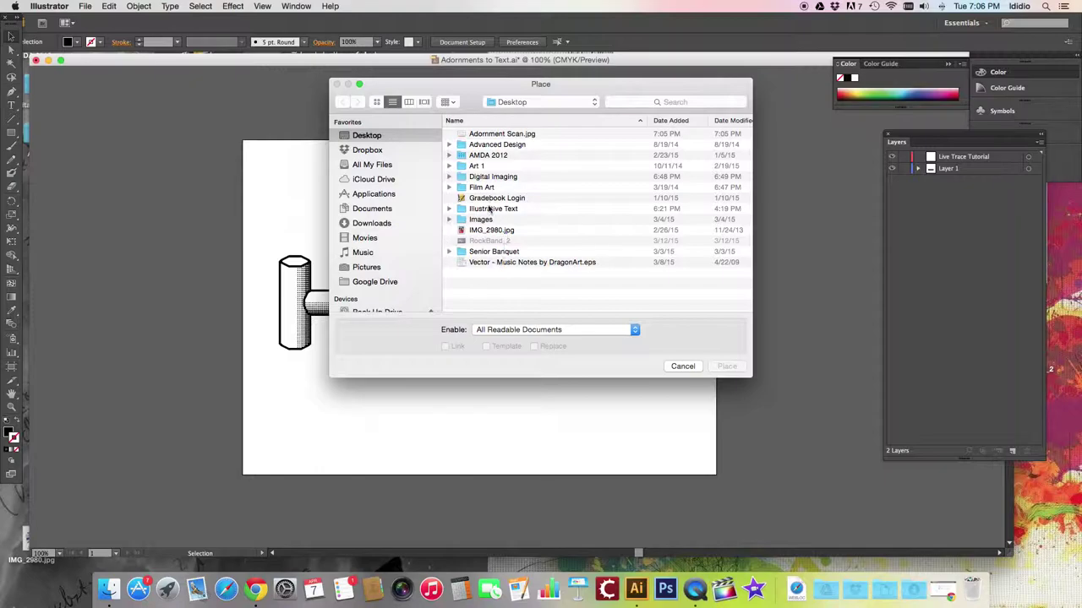
click(519, 135)
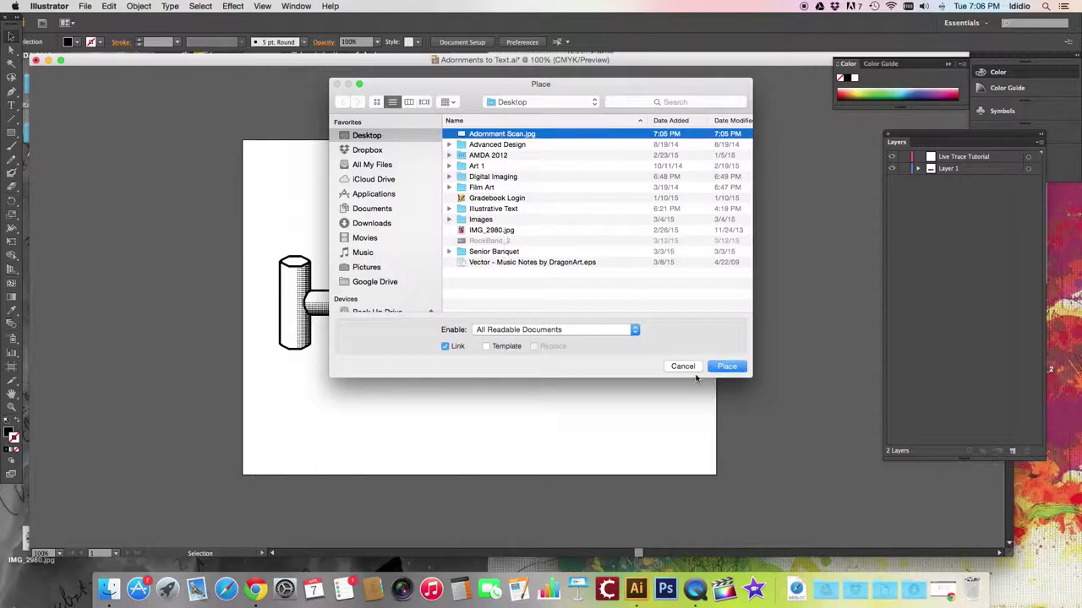
Step: Drop the scan onto the artboard, shift it left, and embed it in the document
click(727, 367)
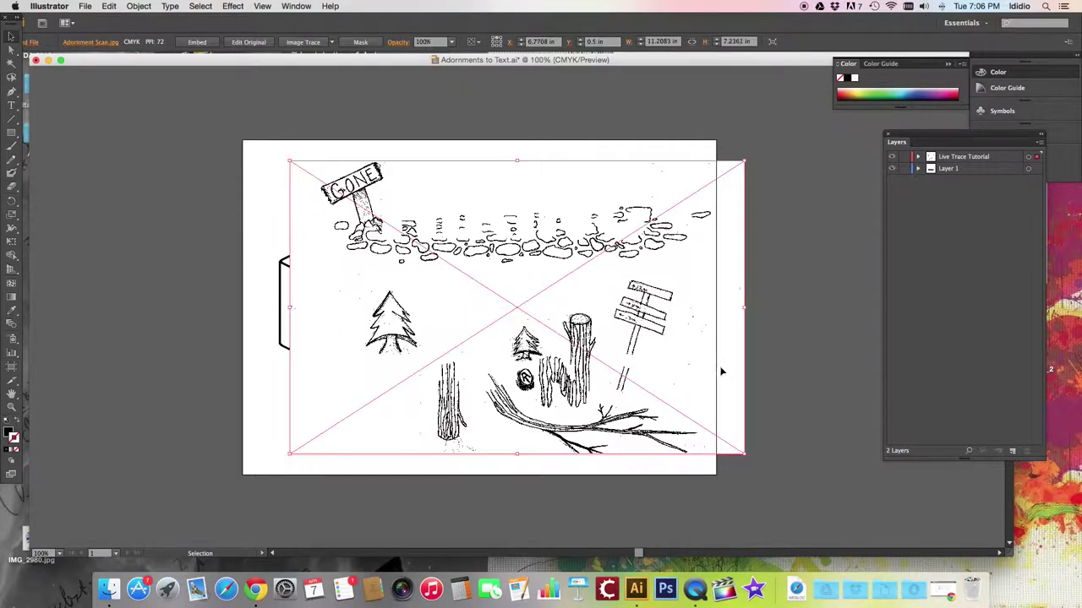
drag(528, 285, 494, 288)
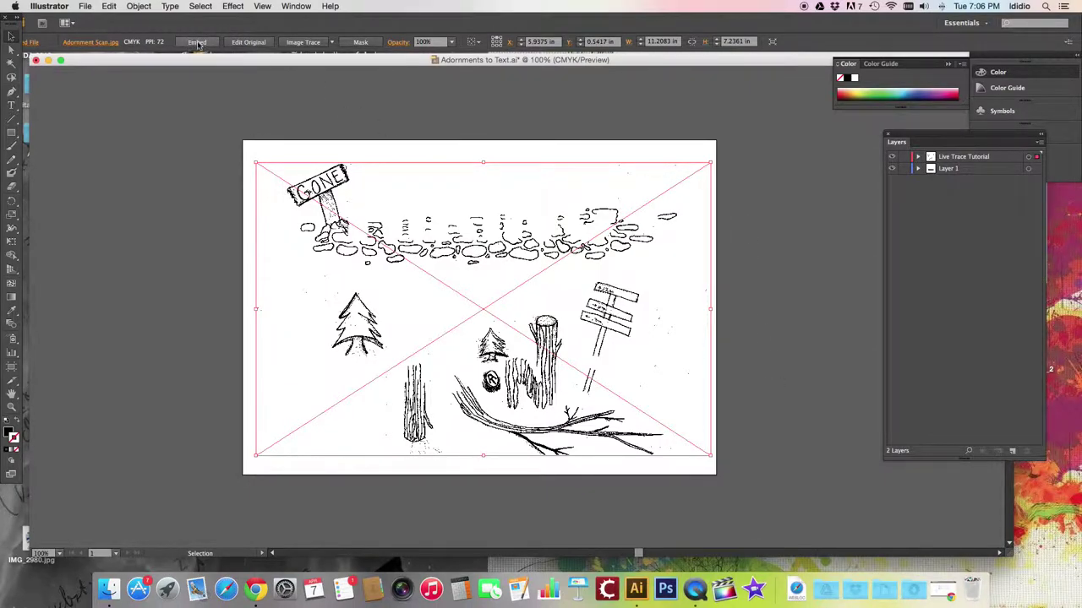
click(197, 42)
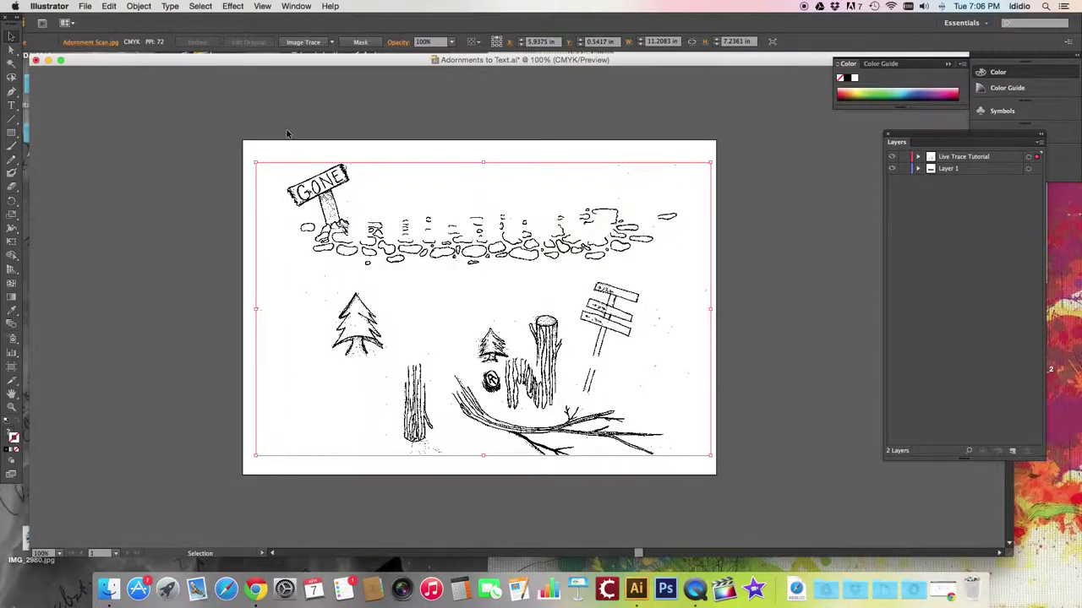
Step: Open the Image Trace panel from the Window menu and dock it beside the Layers panel
click(296, 5)
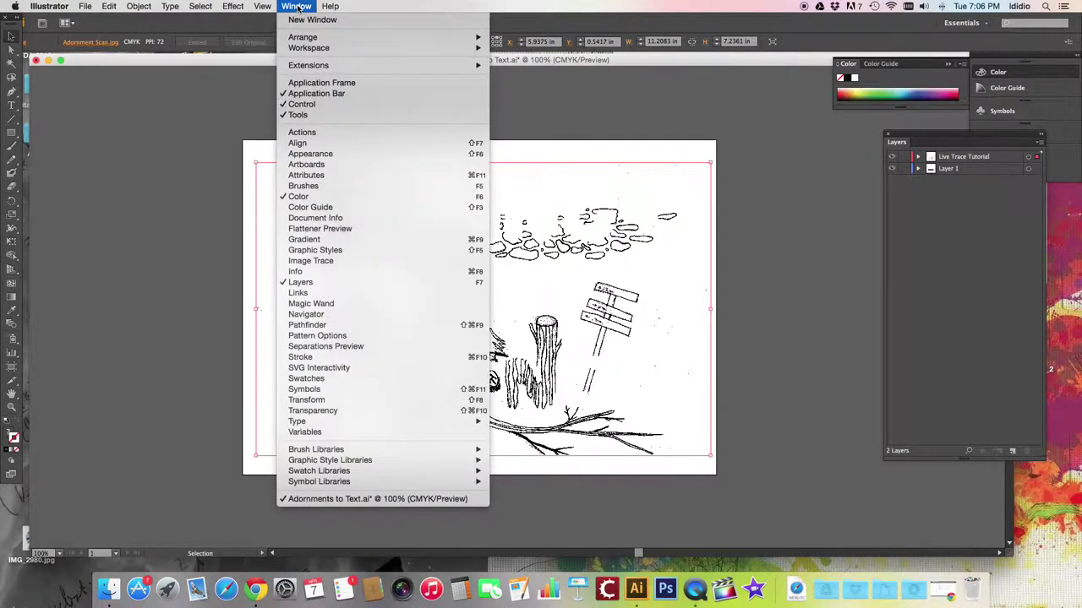
click(334, 263)
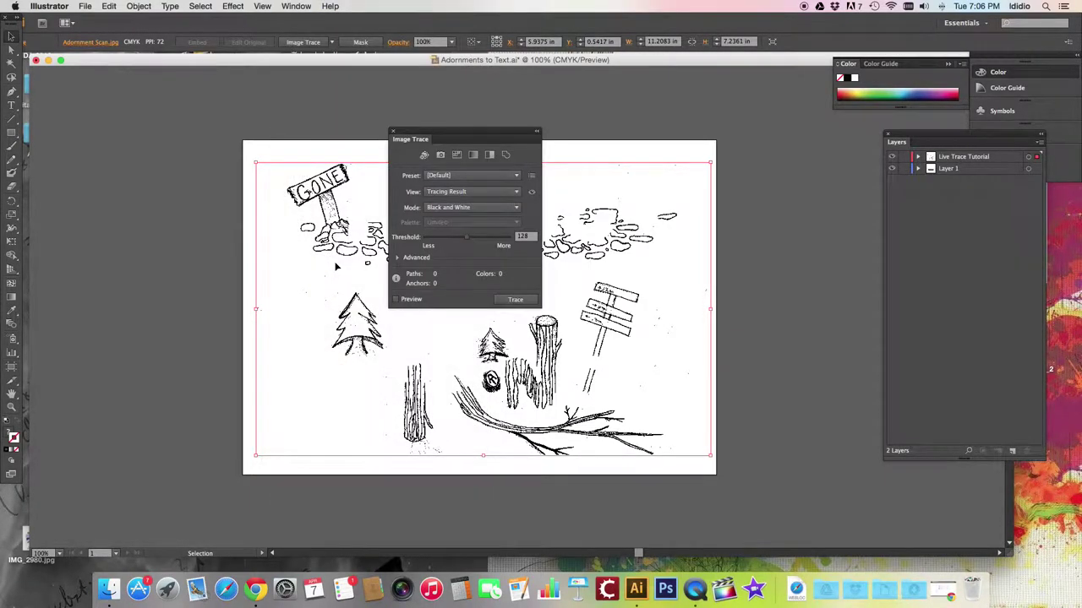
mouse_move(459, 133)
mouse_down()
mouse_move(794, 82)
mouse_move(786, 131)
mouse_move(731, 74)
mouse_up()
scroll(607, 169, right, 3)
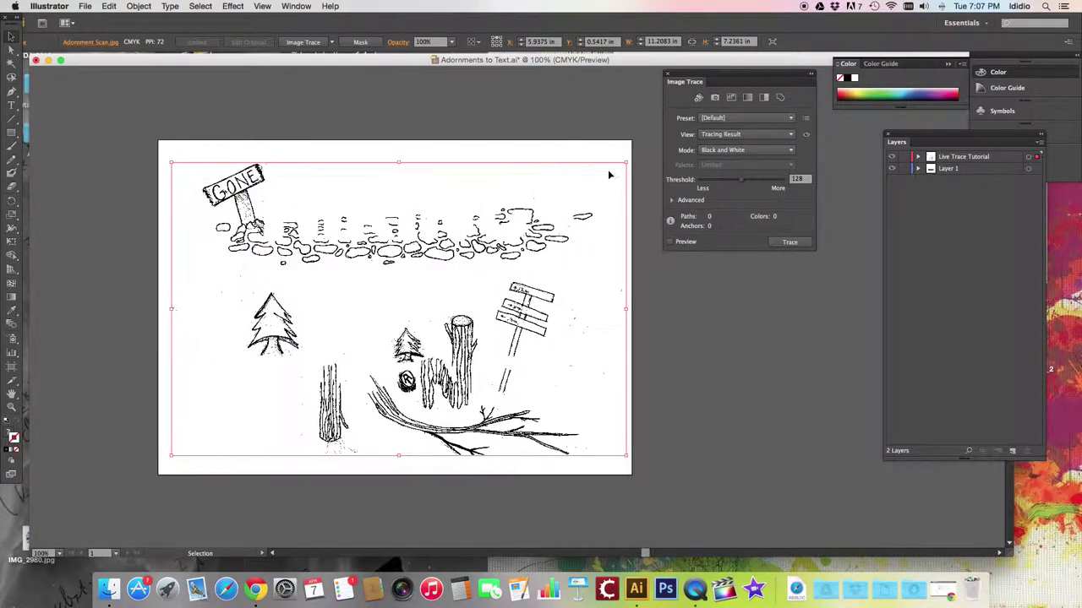
scroll(610, 175, down, 1)
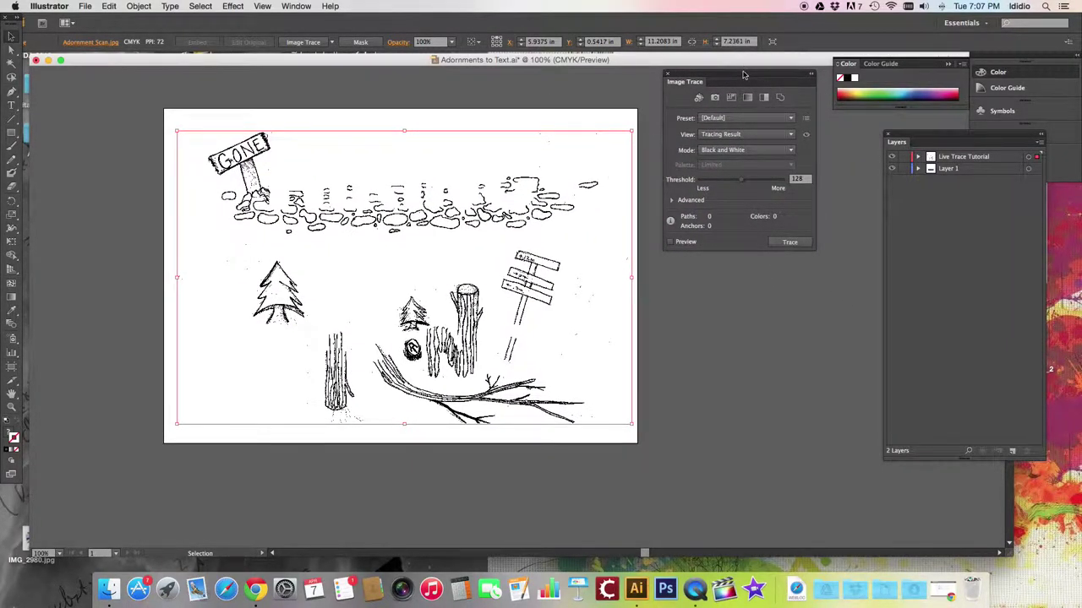
drag(744, 75, 734, 82)
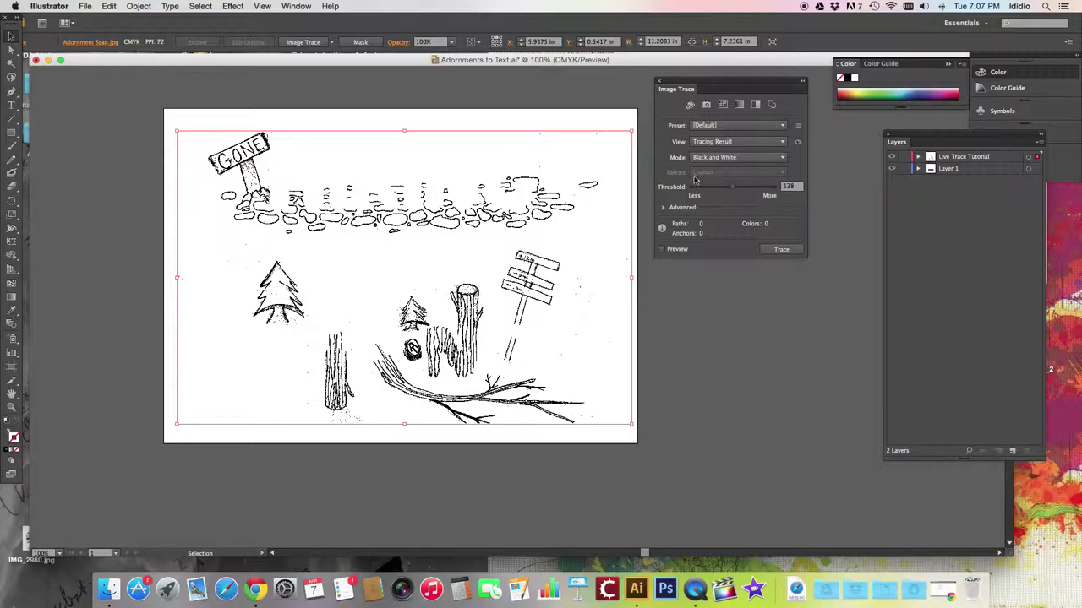
Step: Keep Black and White mode and try tracing with the 16 Colors preset
click(704, 159)
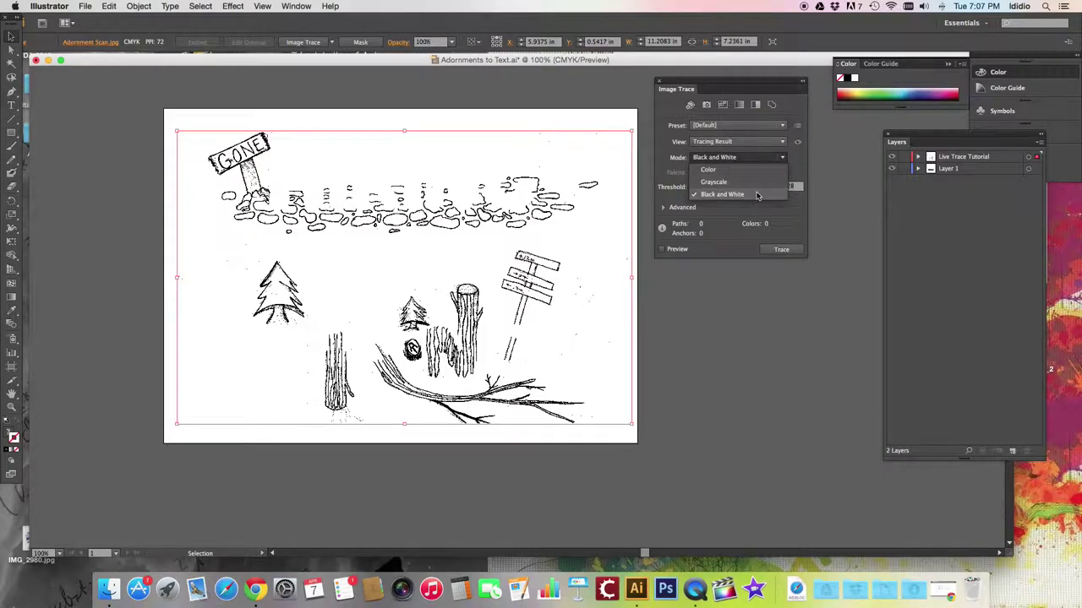
click(757, 195)
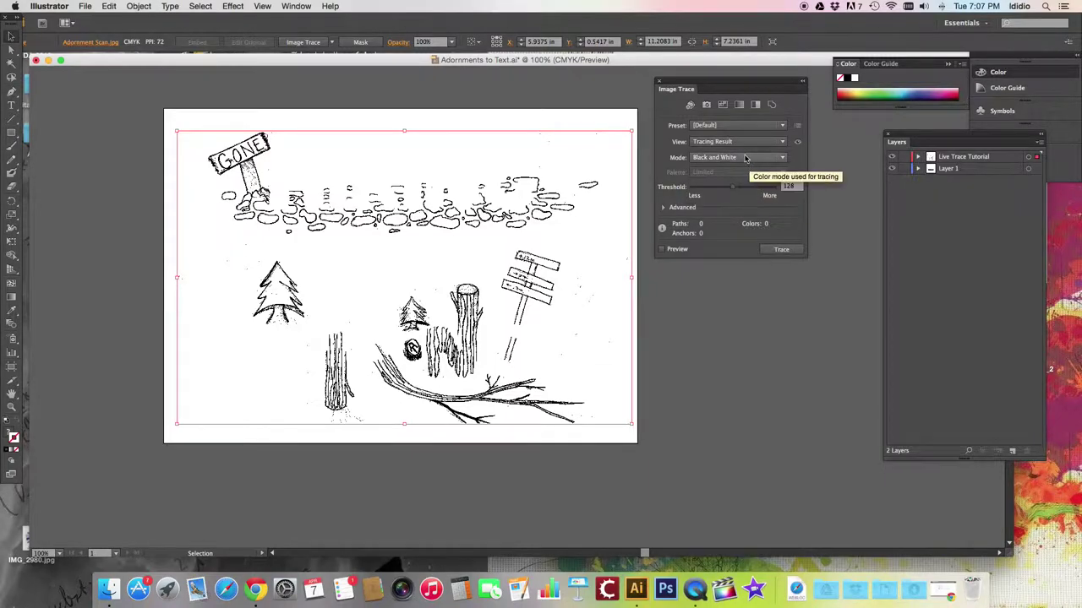
click(746, 126)
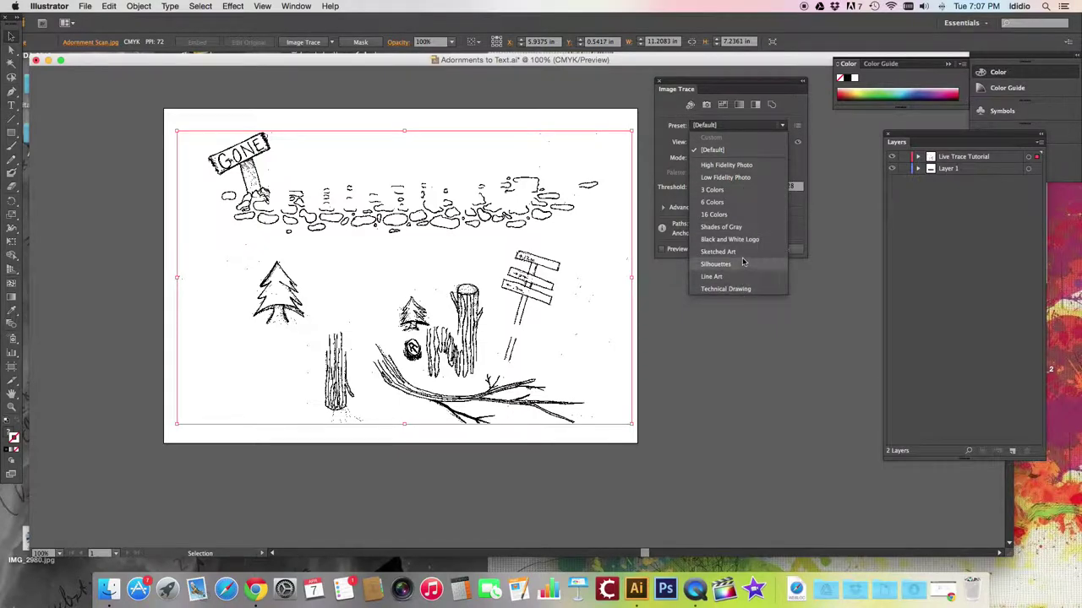
key(Escape)
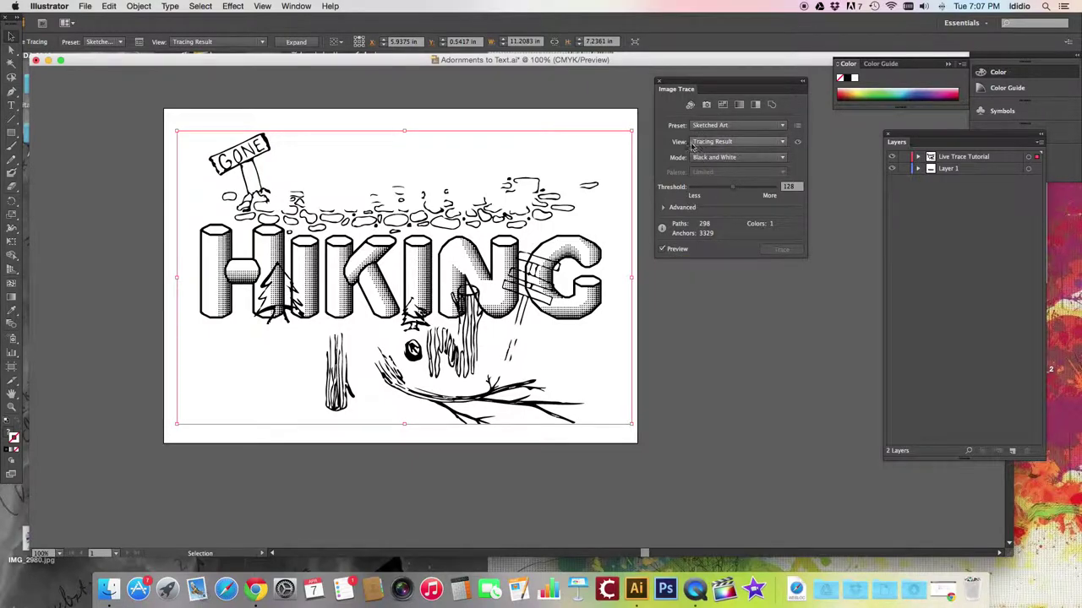
click(710, 127)
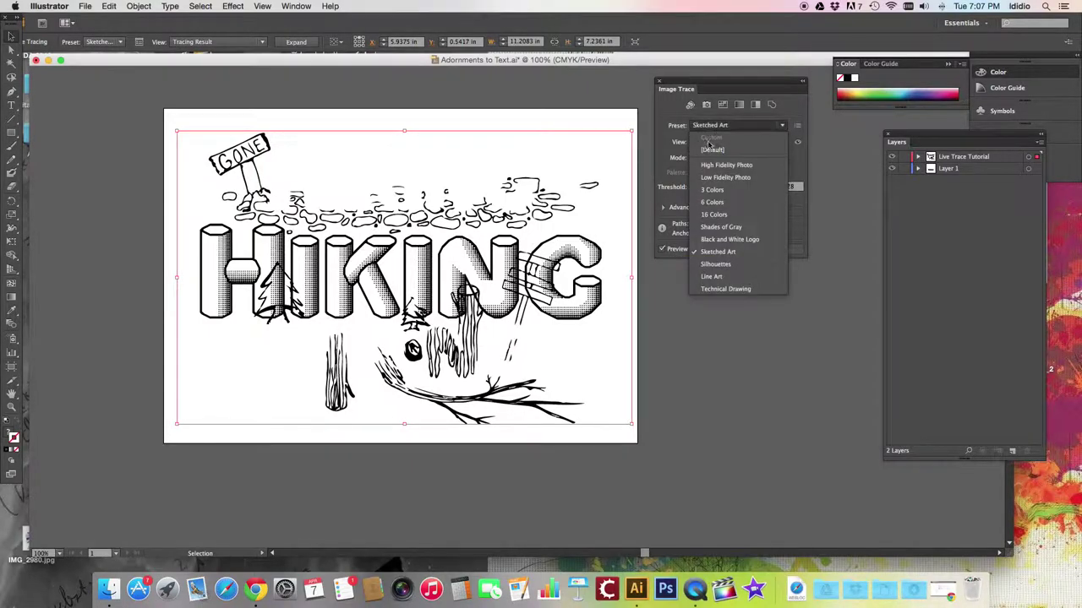
click(729, 216)
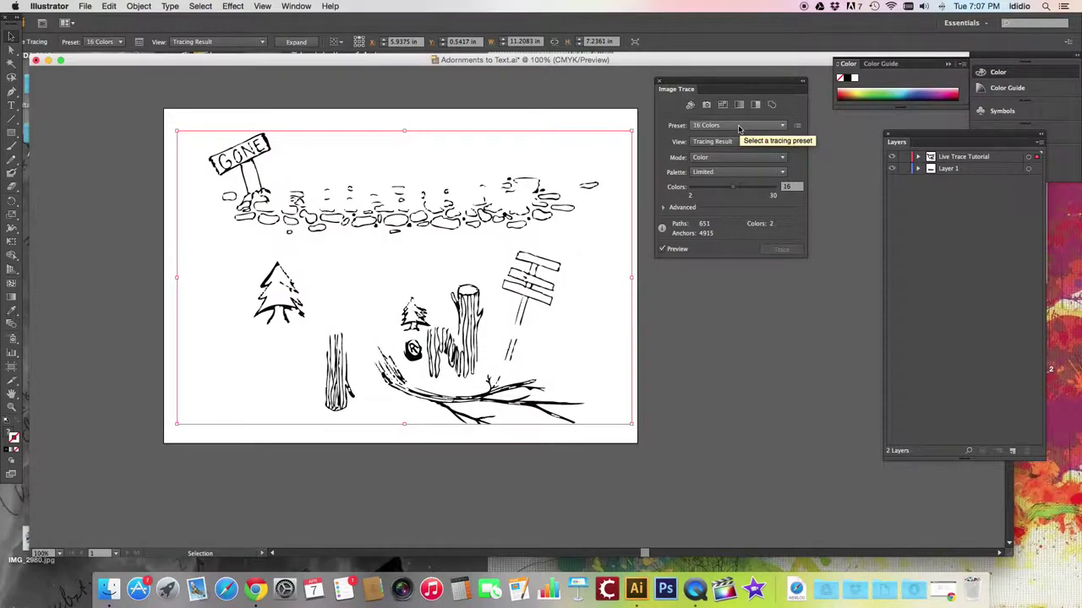
Step: Trace with Black and White Logo, then settle on the Technical Drawing preset
click(741, 129)
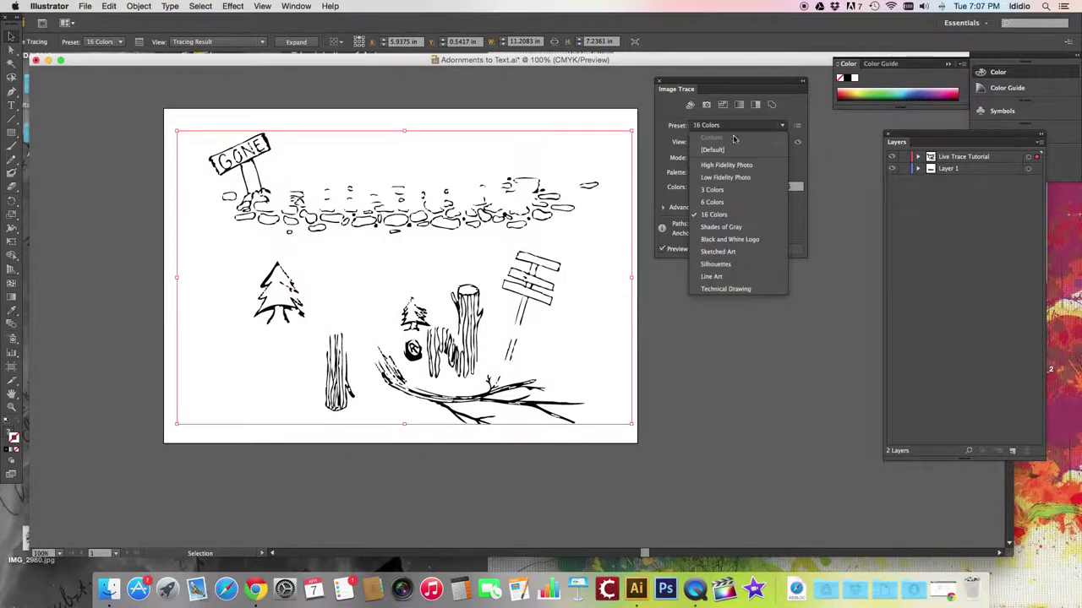
click(771, 241)
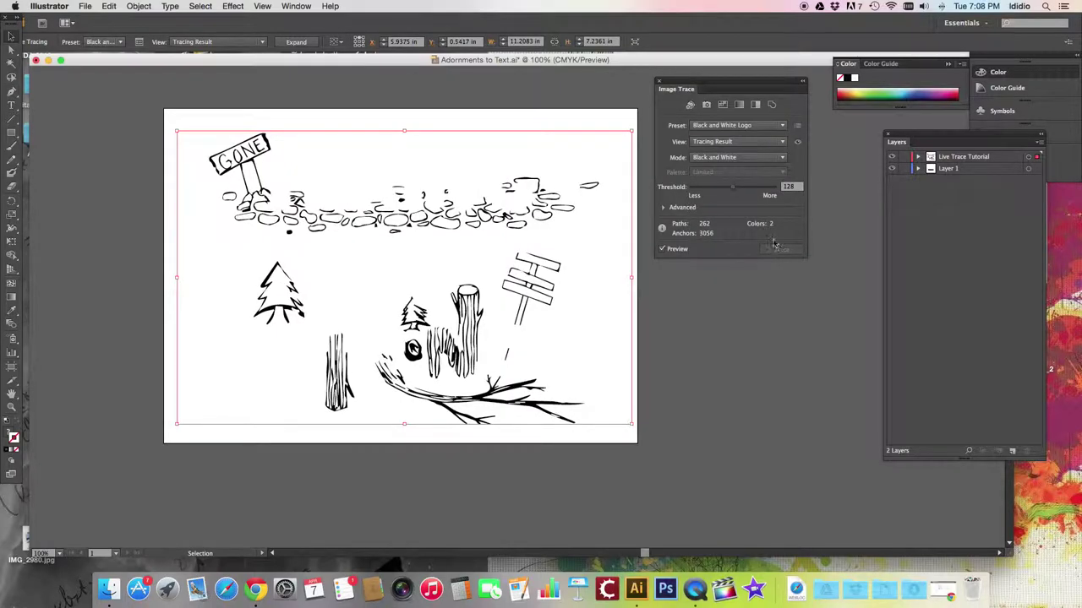
click(751, 126)
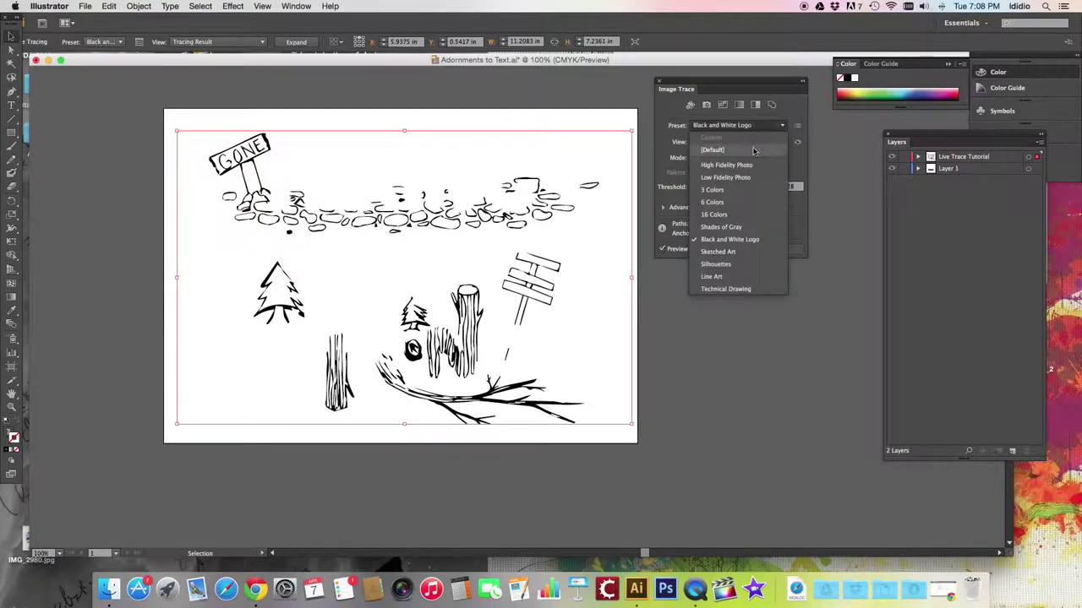
click(758, 289)
click(725, 126)
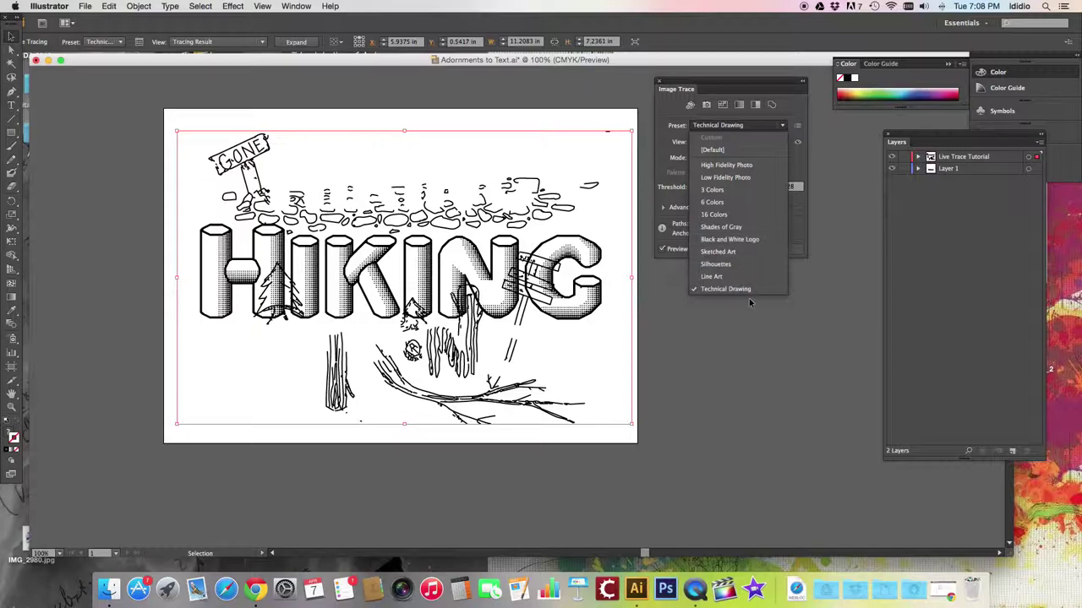
click(719, 355)
click(765, 355)
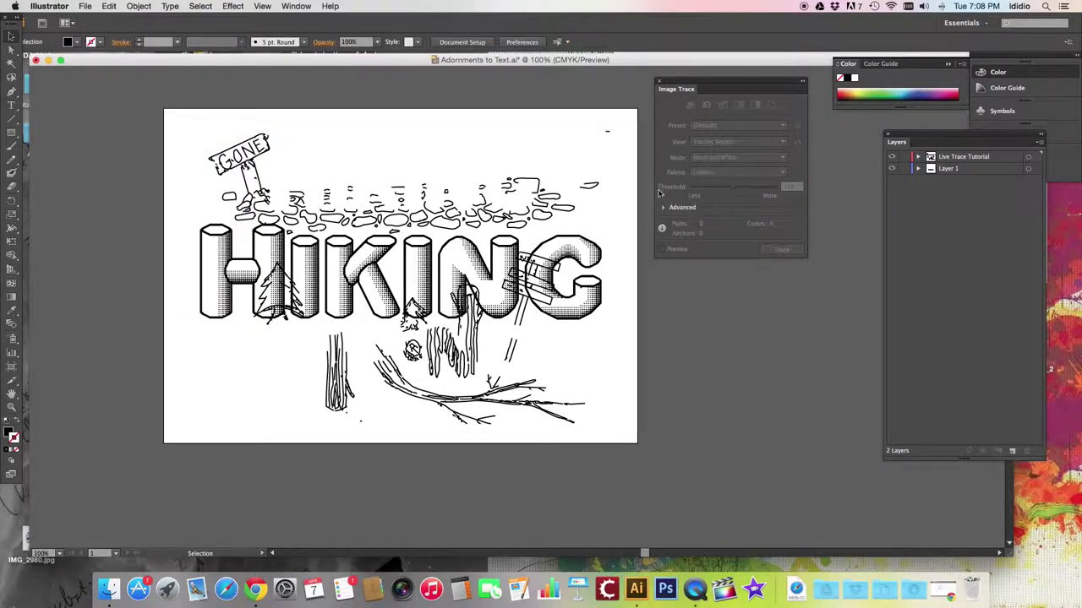
click(544, 212)
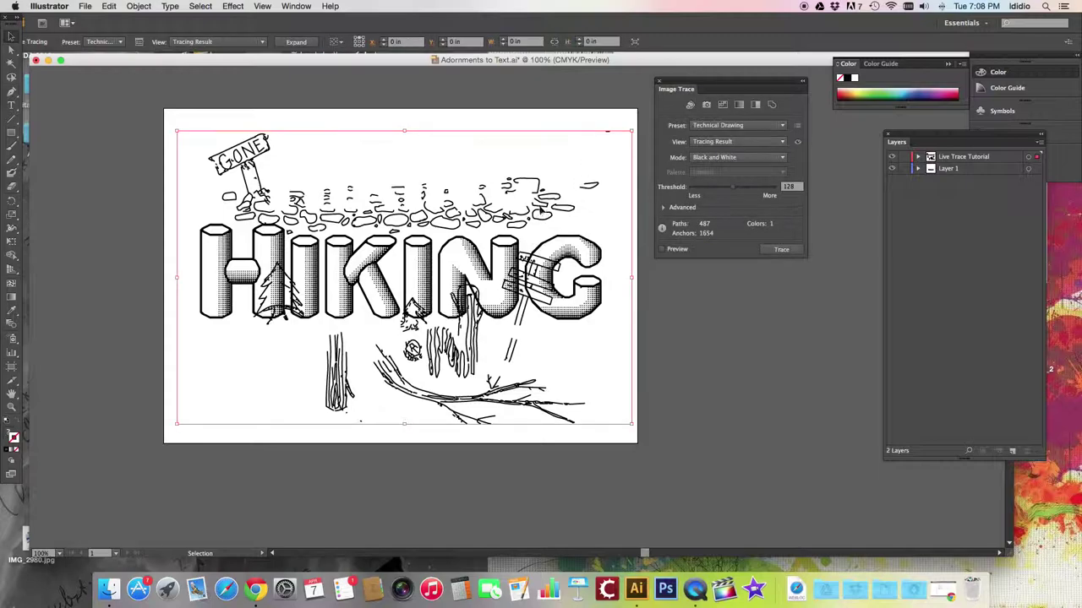
click(666, 249)
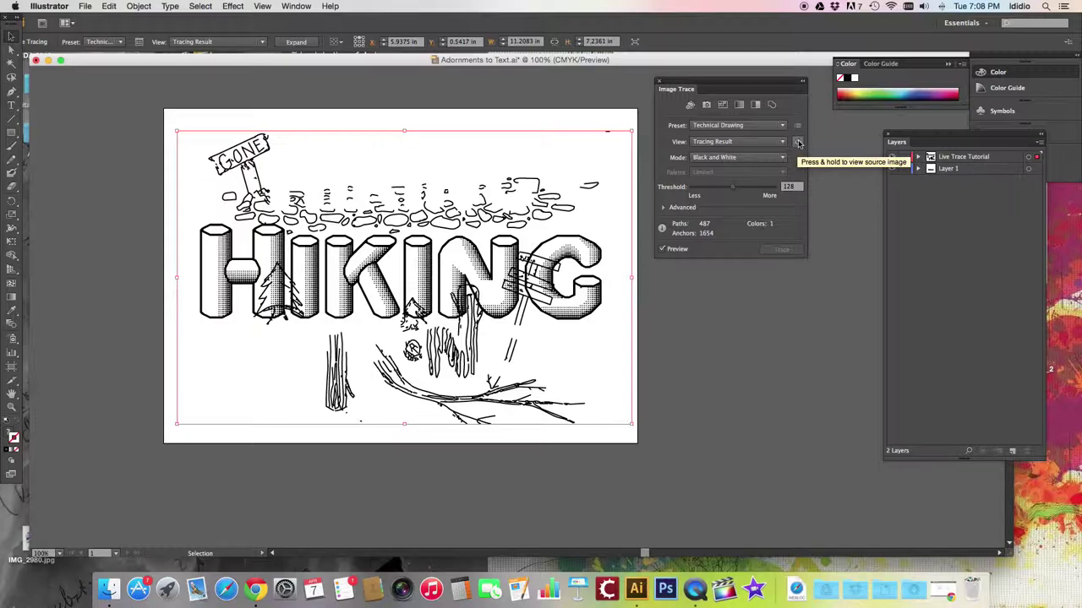
click(798, 143)
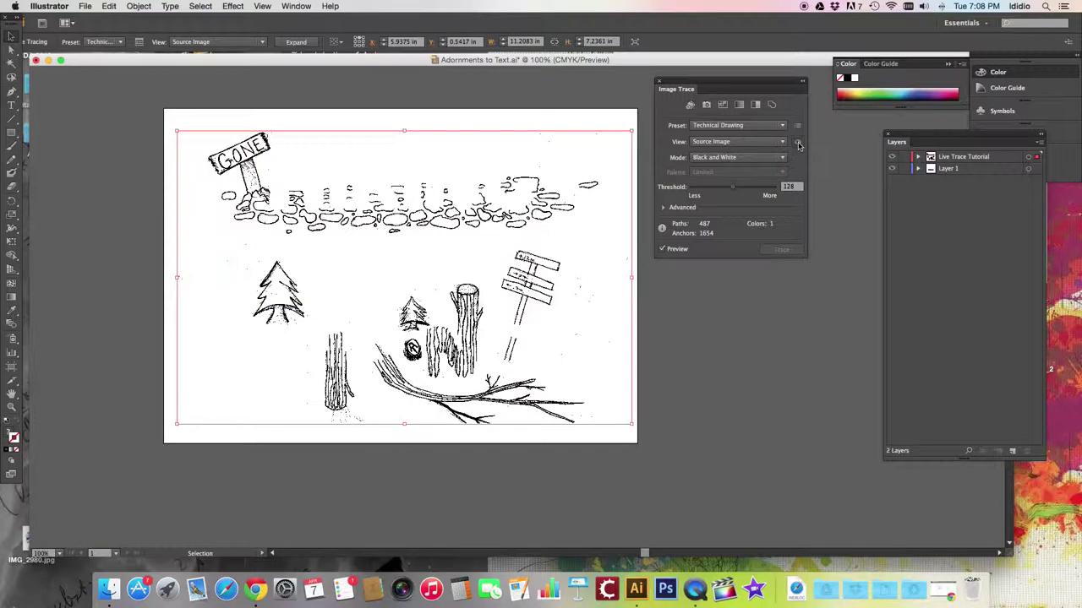
click(798, 144)
click(798, 145)
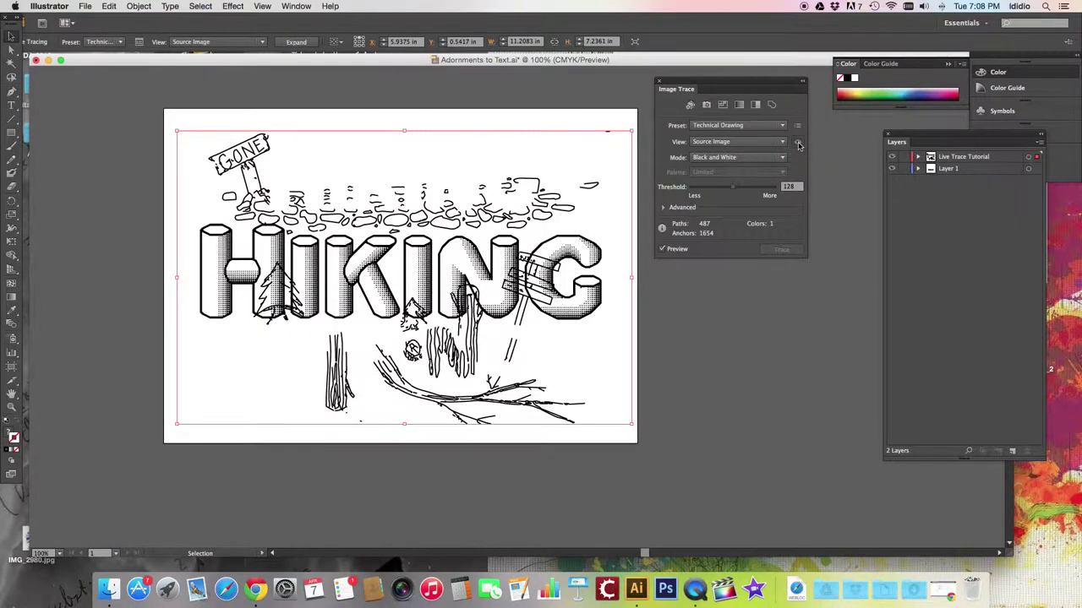
click(798, 146)
Step: Hide Layer 1, set threshold 139 and Paths 45%, tick Ignore White, then show Layer 1 again
click(663, 209)
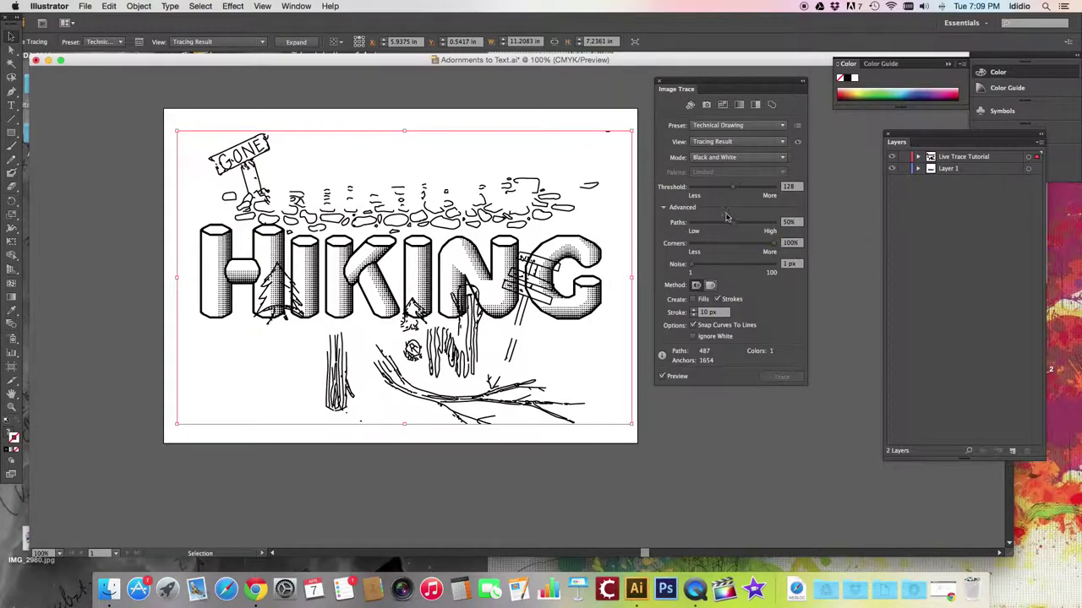
click(890, 169)
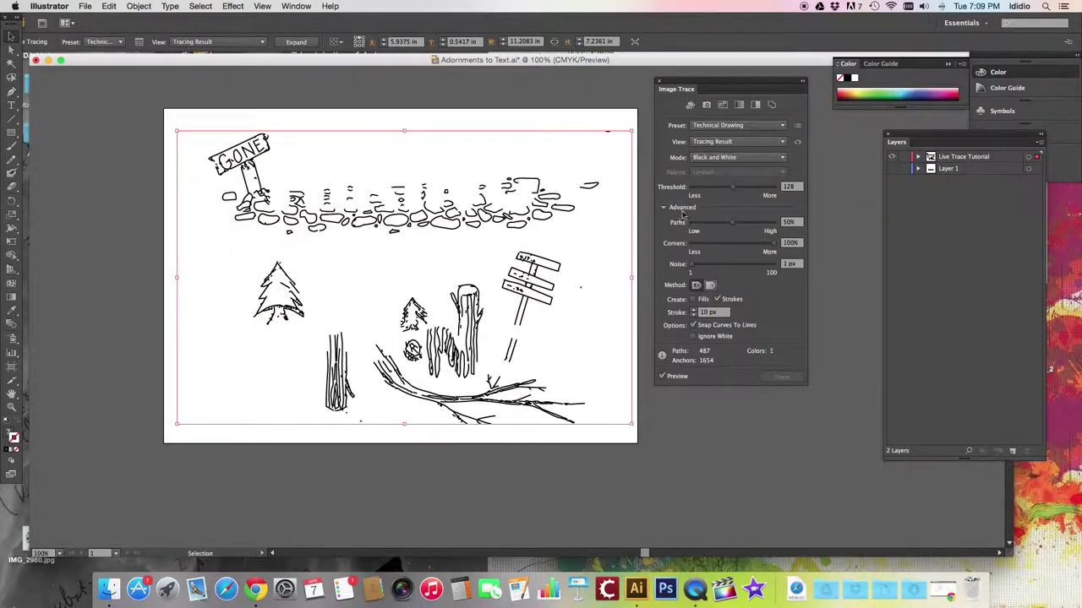
mouse_move(733, 226)
mouse_down()
mouse_move(757, 226)
mouse_move(717, 227)
mouse_move(726, 227)
mouse_up()
mouse_move(733, 189)
mouse_down()
mouse_move(770, 190)
mouse_move(708, 191)
mouse_move(737, 193)
mouse_up()
drag(691, 267, 674, 268)
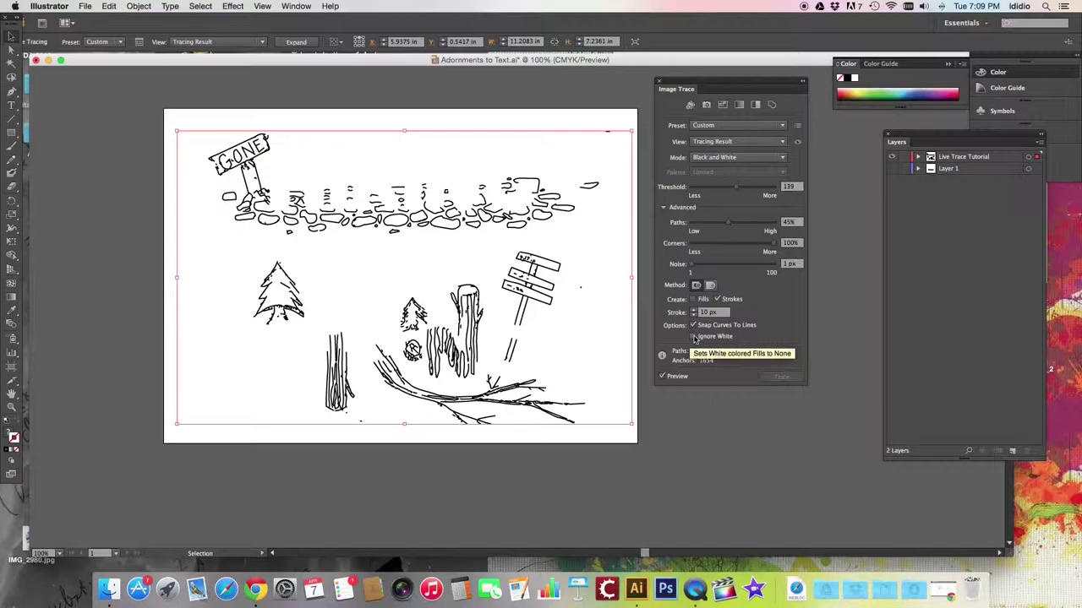
click(694, 337)
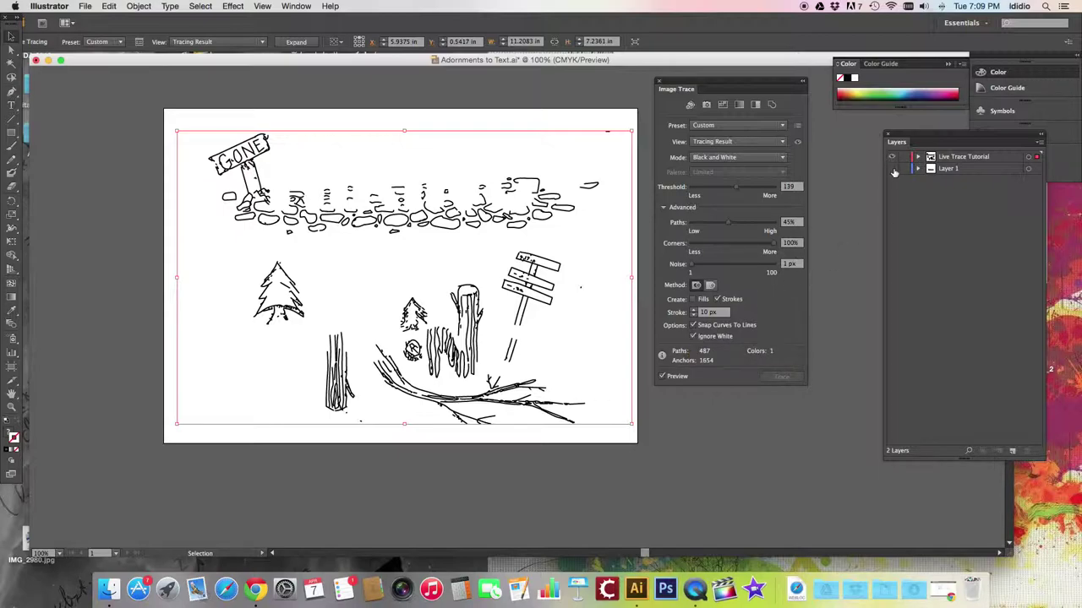
click(891, 169)
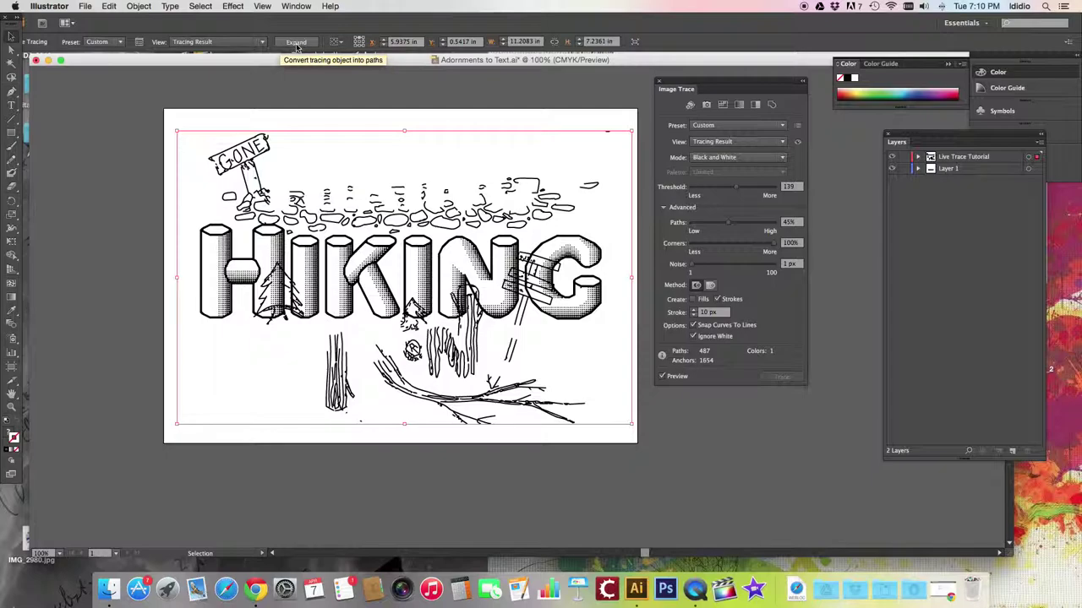
Step: Expand the trace into vector paths, test-move them, and undo the move
click(295, 44)
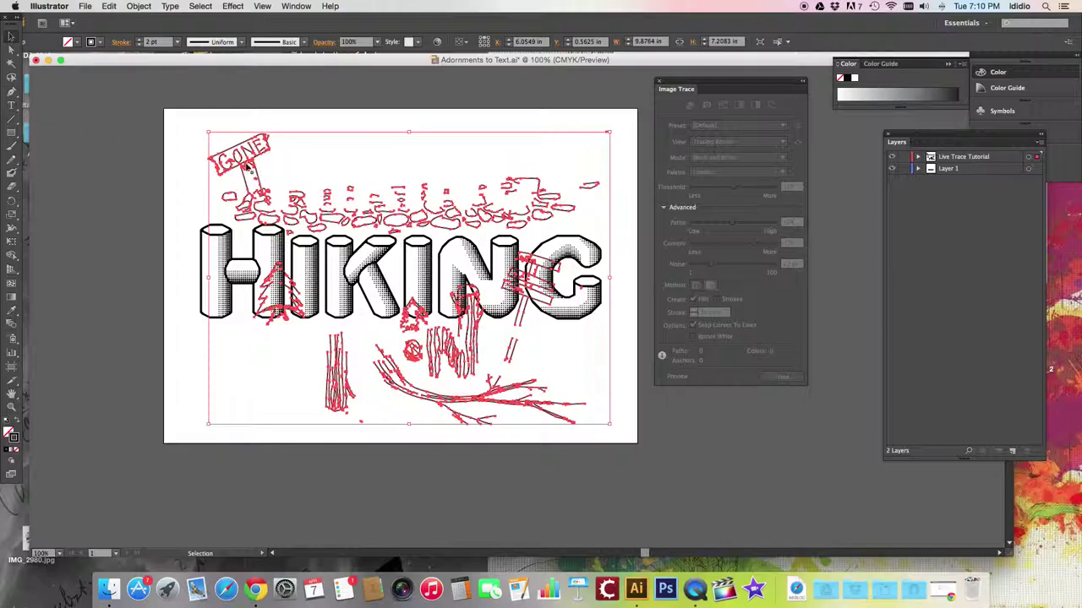
drag(246, 166, 223, 152)
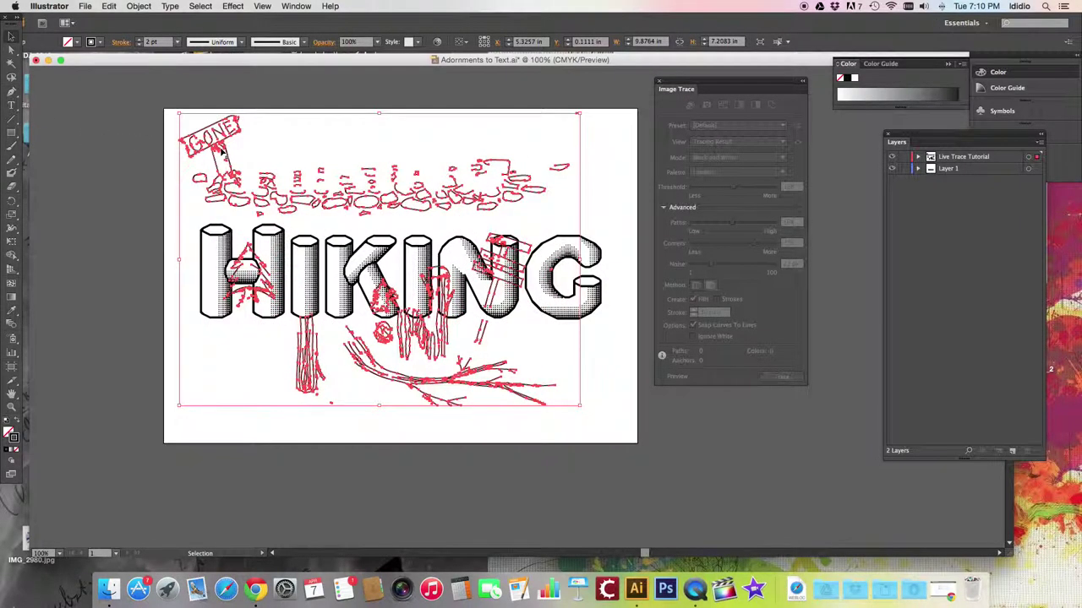
key(super+z)
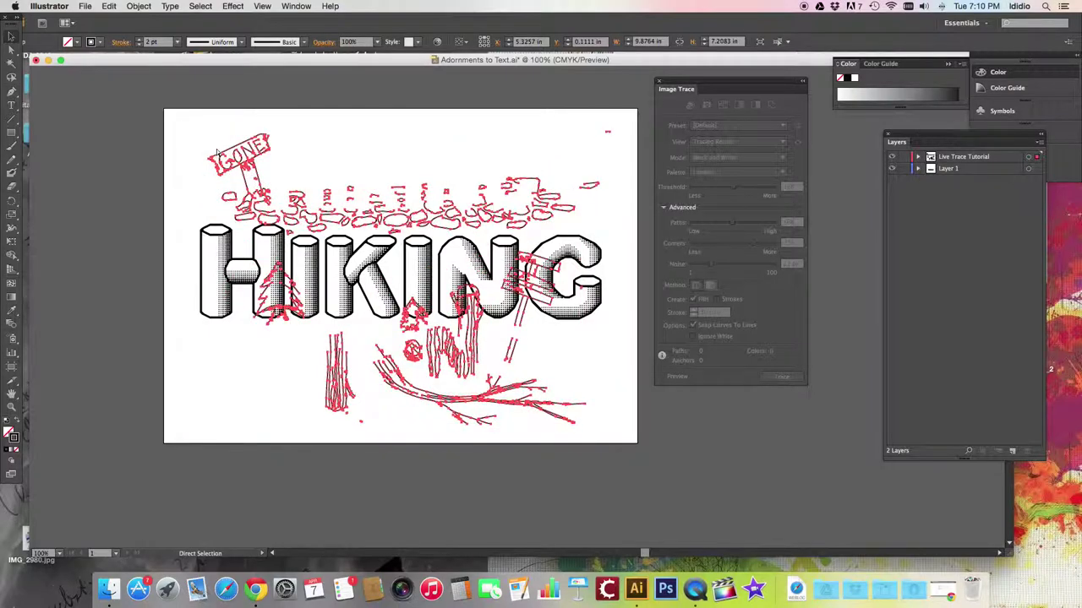